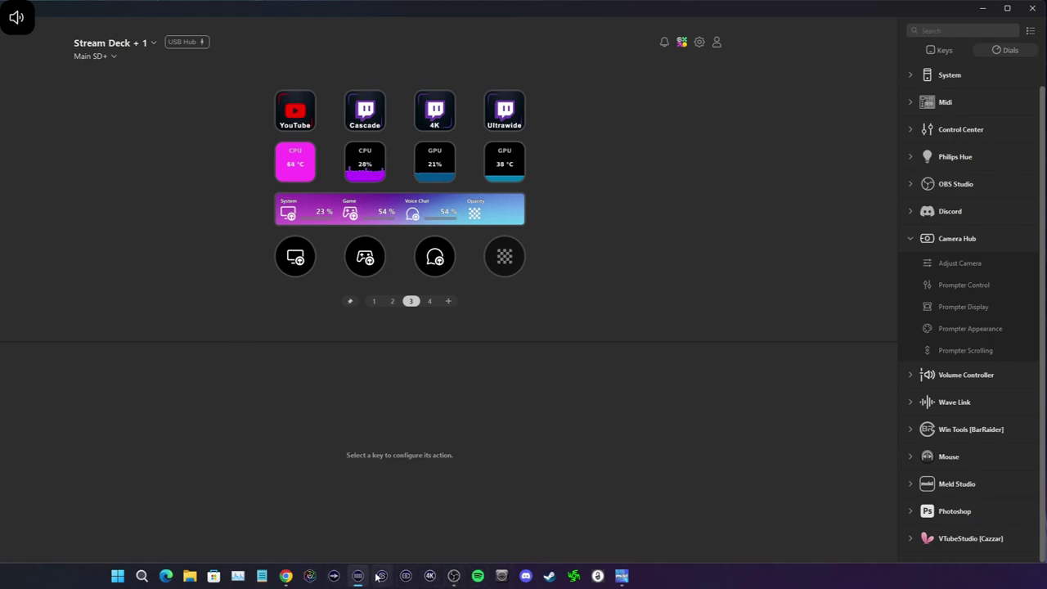
- In OBS Studio, create a new profile named 'Test'
left_click(455, 576)
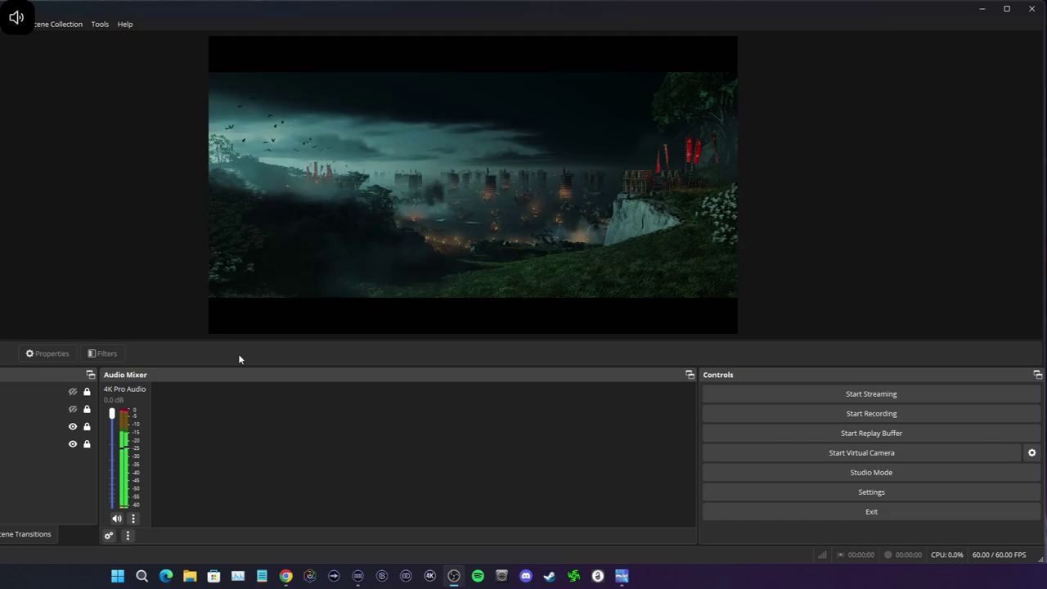
left_click(9, 24)
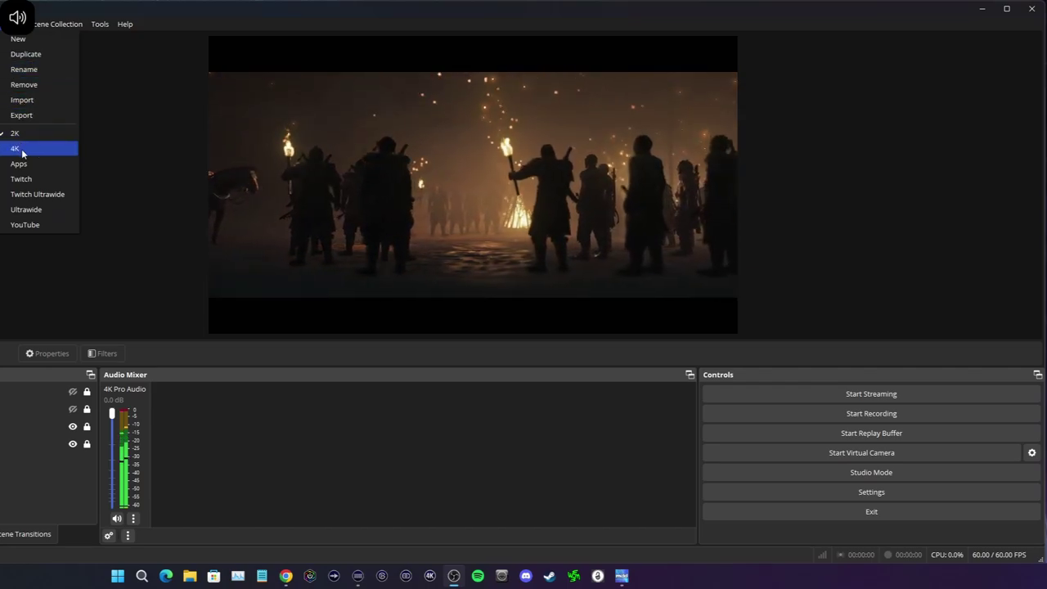
left_click(21, 43)
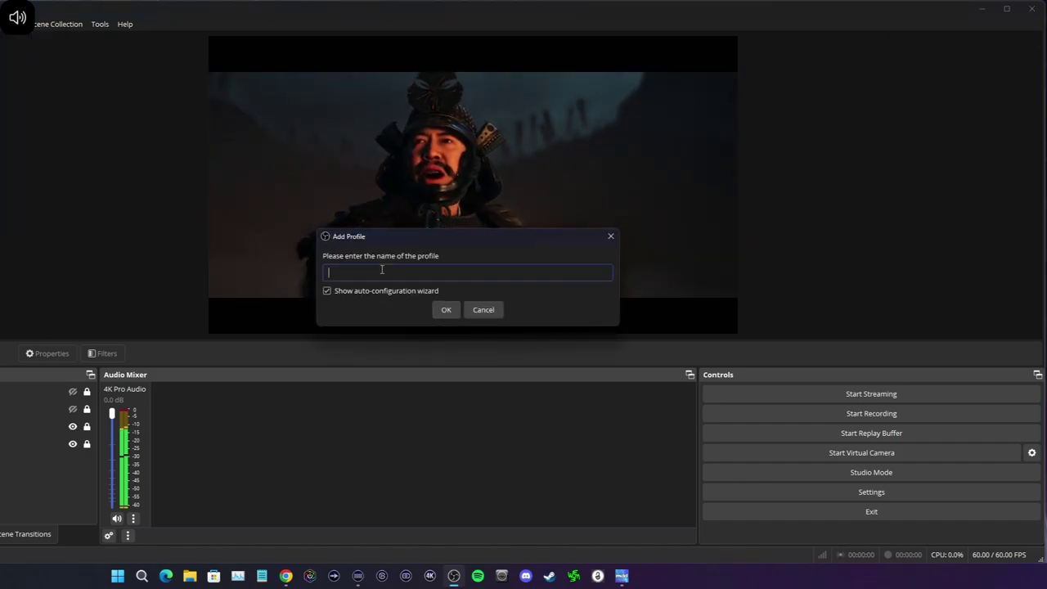
type("test")
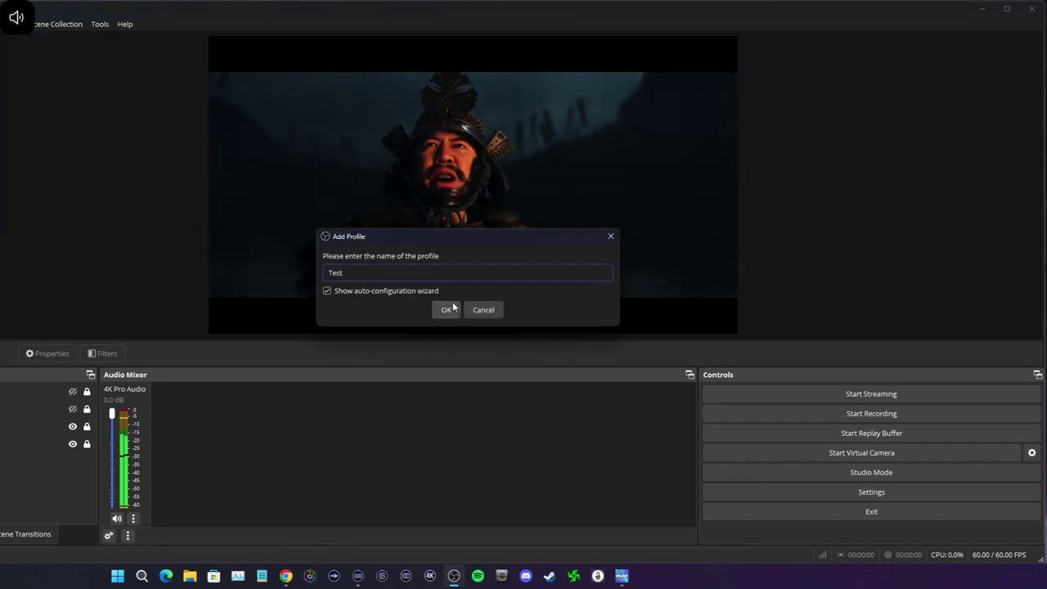
left_click(446, 309)
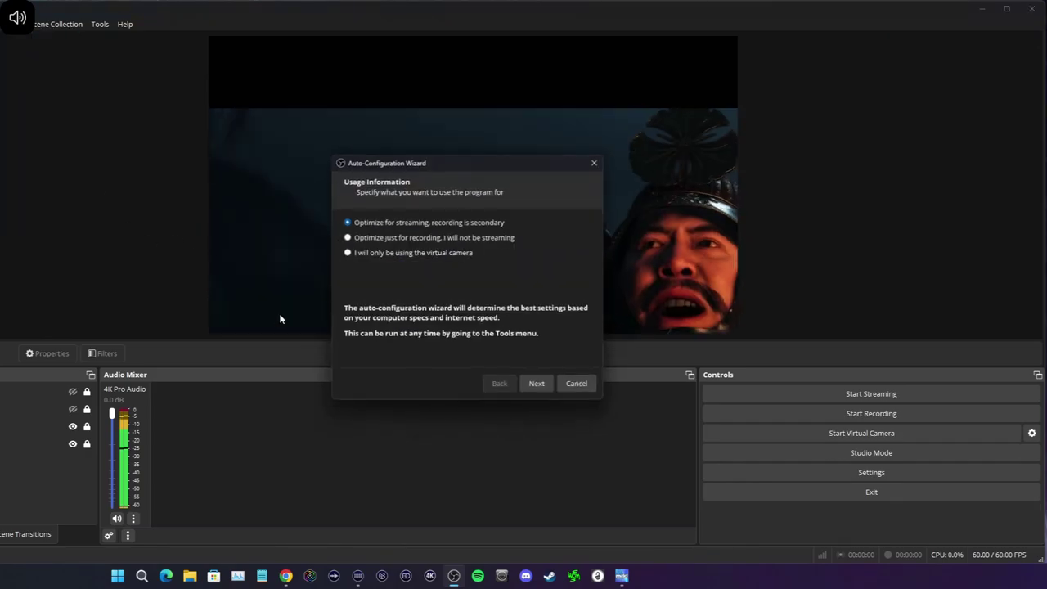
- Auto-configure the profile for recording only at 60 FPS and apply the recommended settings
left_click(456, 237)
left_click(535, 385)
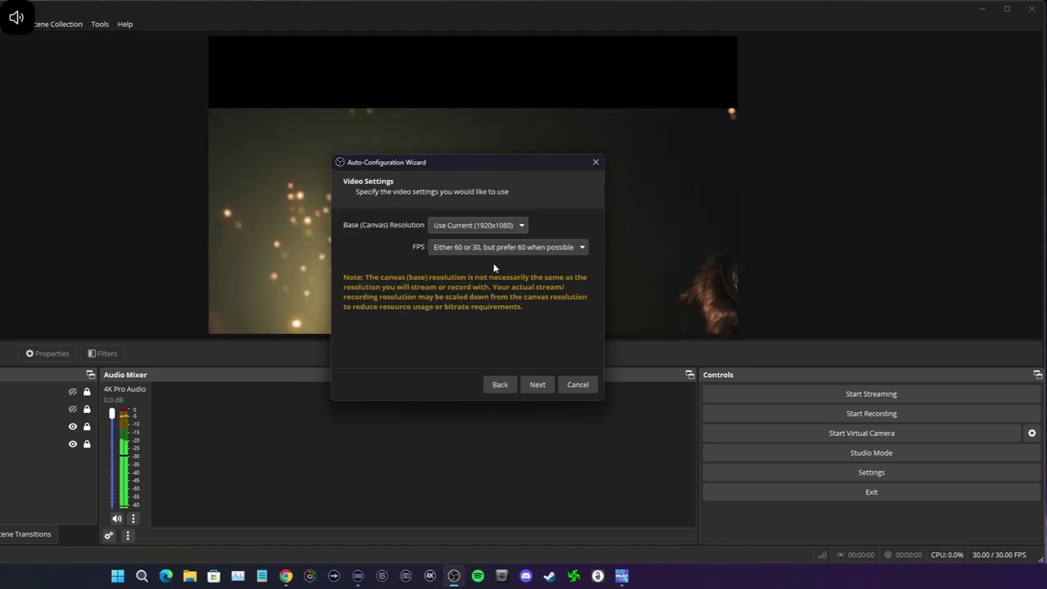
left_click(502, 248)
left_click(450, 293)
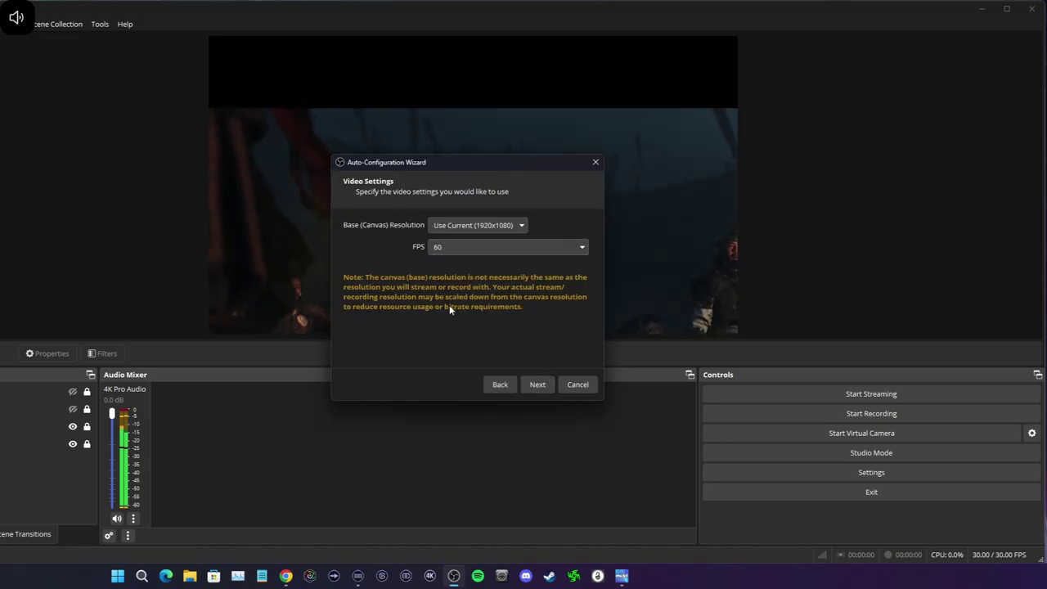
left_click(540, 386)
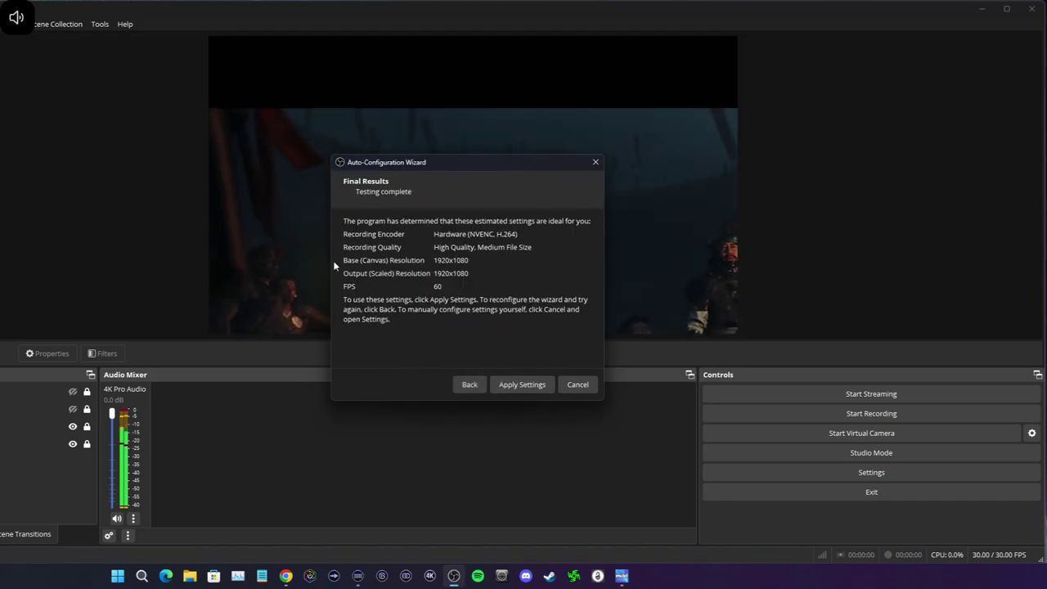
left_click(537, 386)
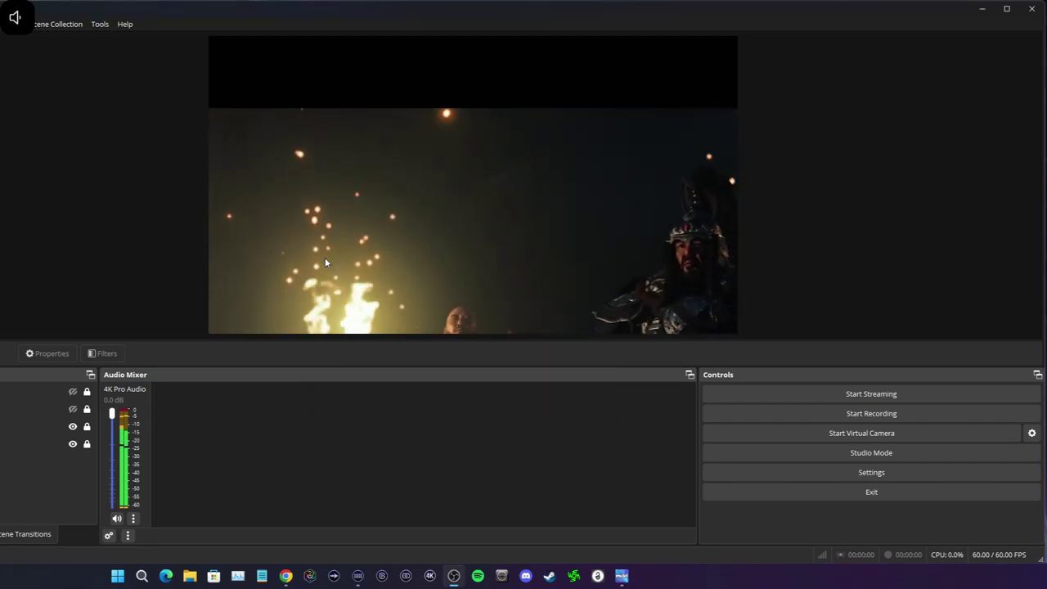
- Add a new scene collection called 'Test' from the Scene Collection menu
left_click(15, 23)
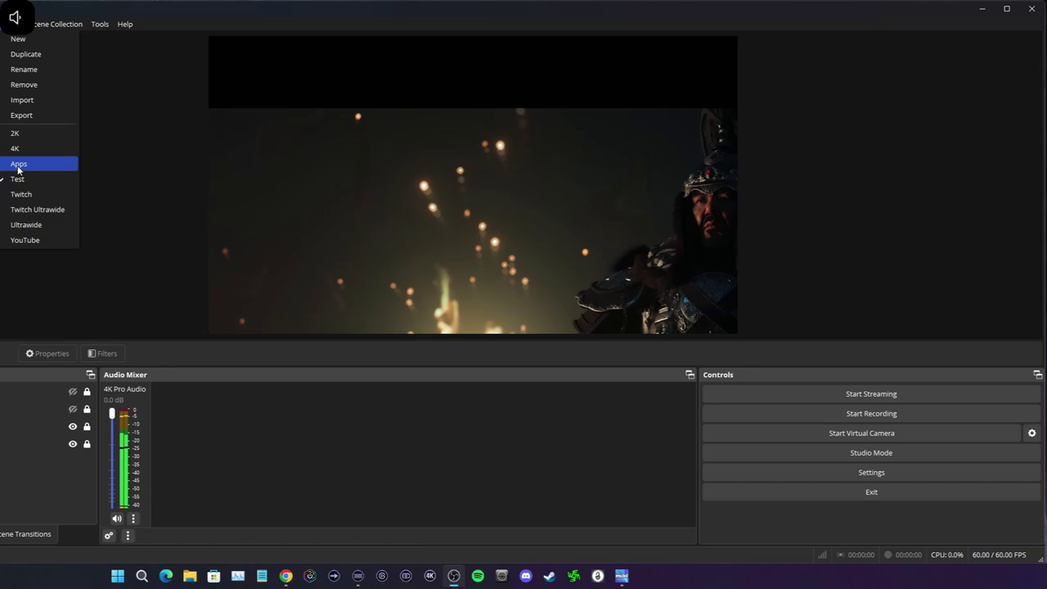
left_click(50, 37)
left_click(351, 286)
type("T")
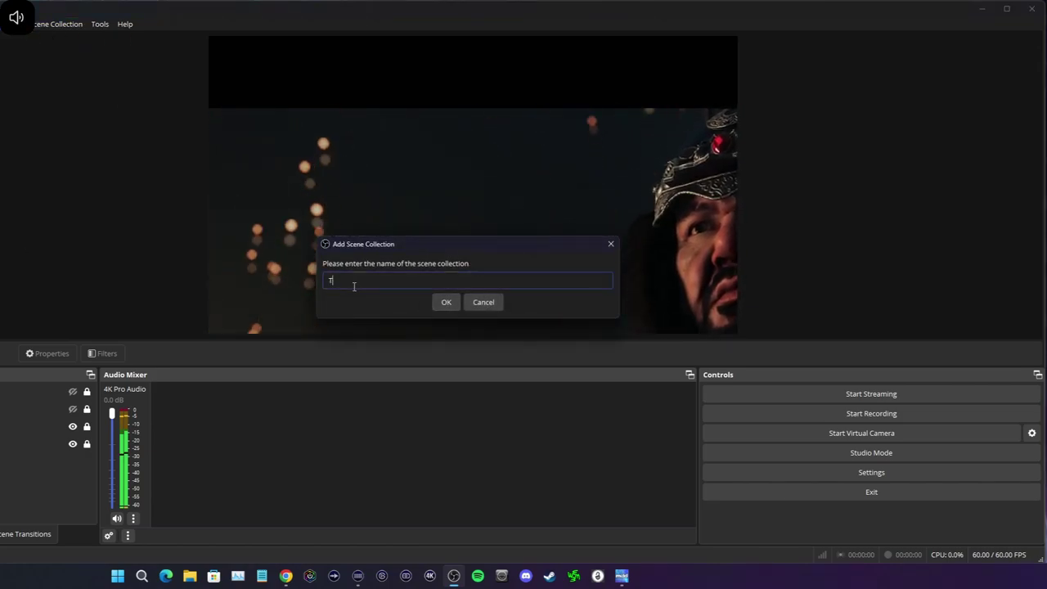
type("est")
left_click(446, 302)
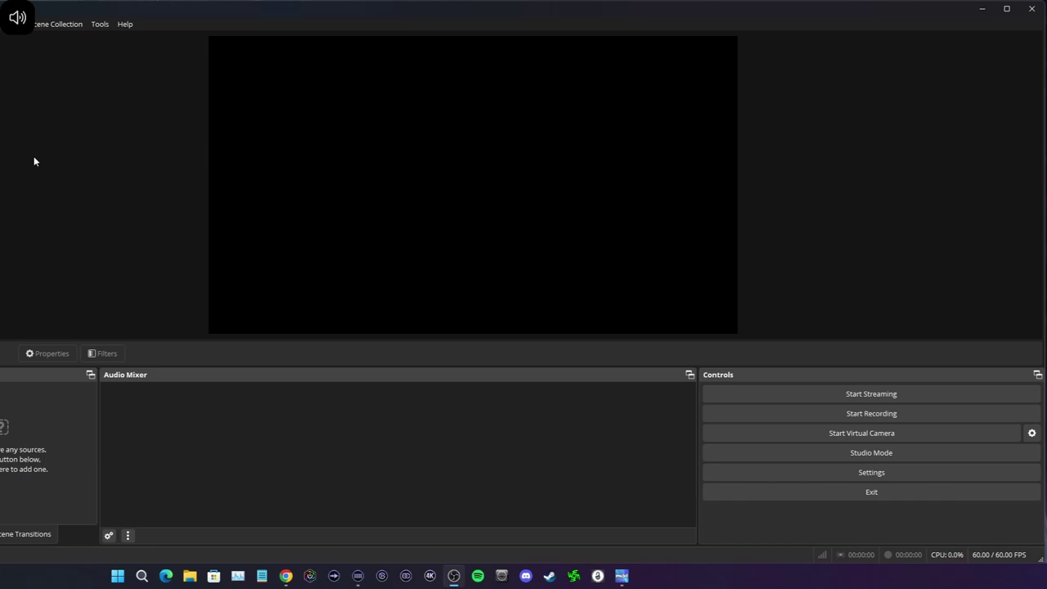
- Back in Stream Deck, open key page 4 and list the OBS Studio key actions
left_click(358, 576)
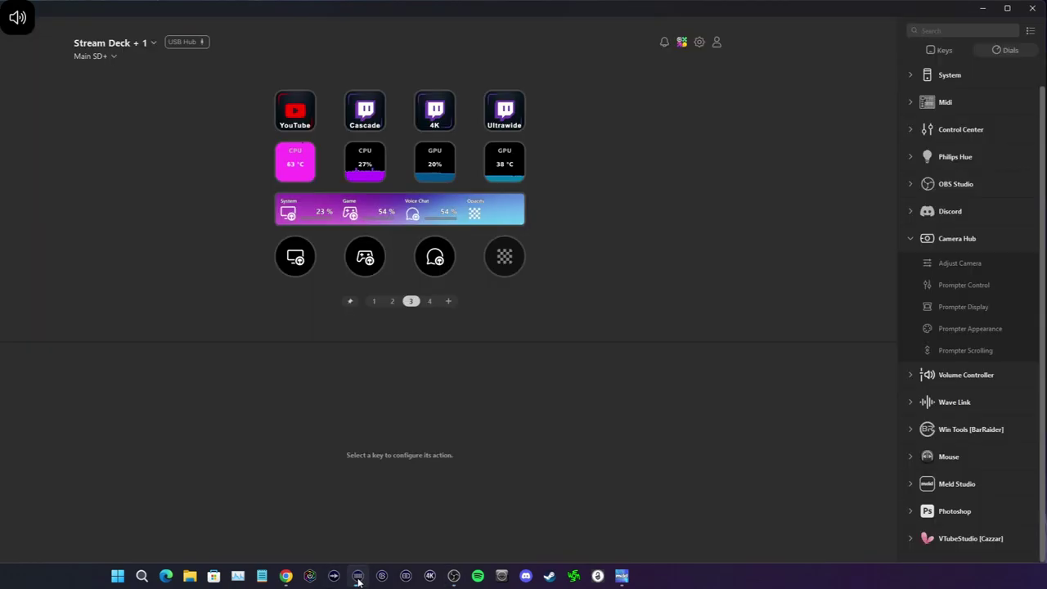
left_click(429, 301)
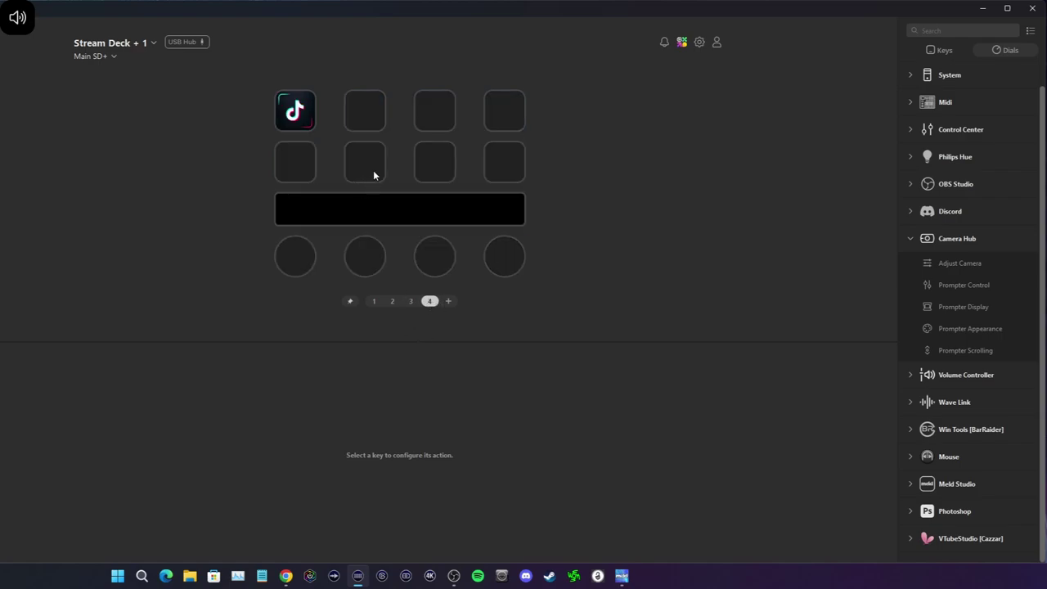
left_click(920, 240)
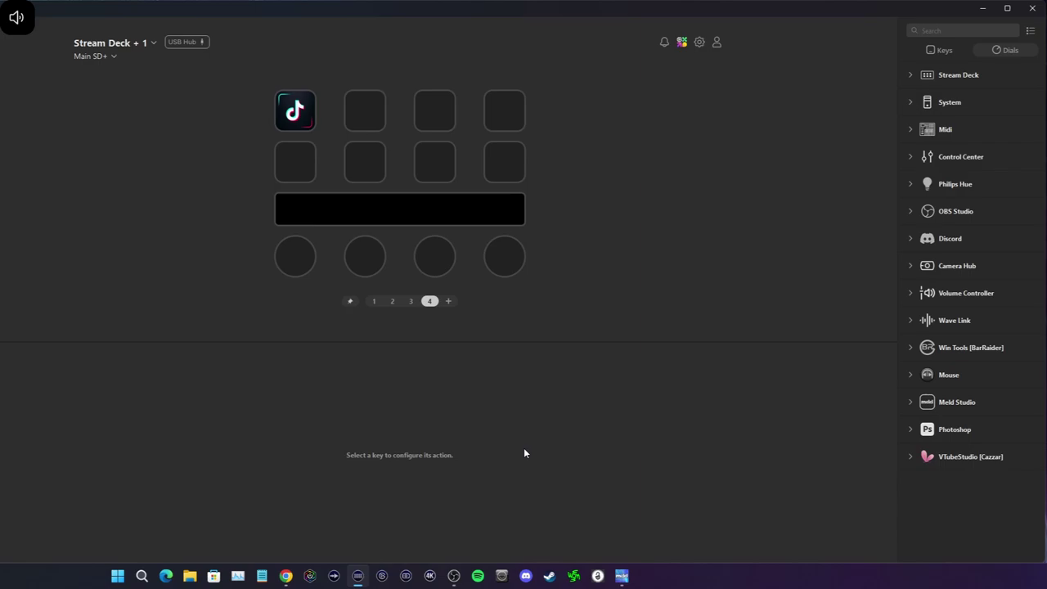
left_click(904, 213)
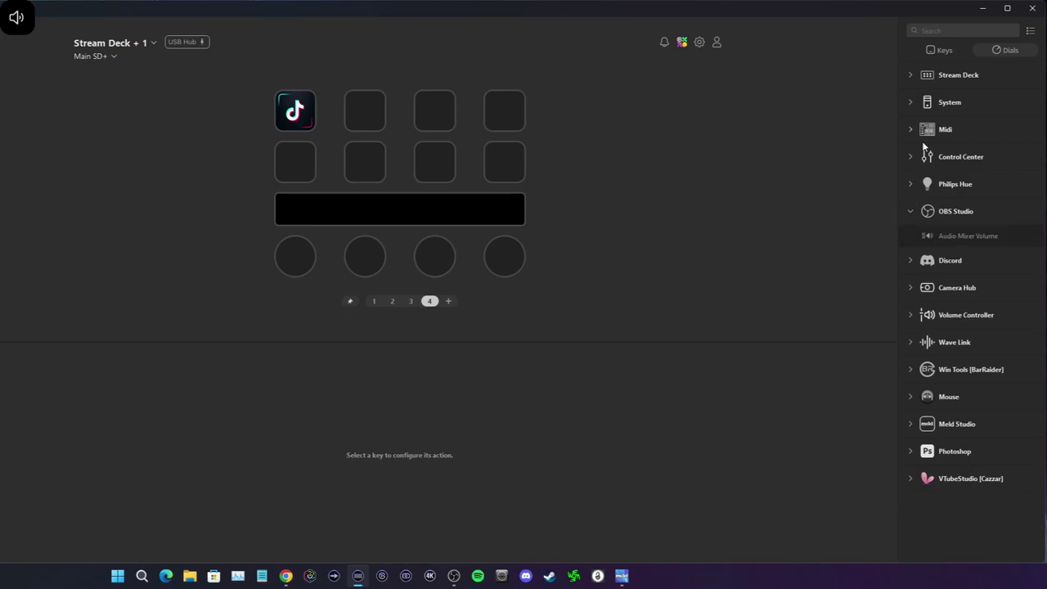
left_click(943, 51)
left_click(362, 118)
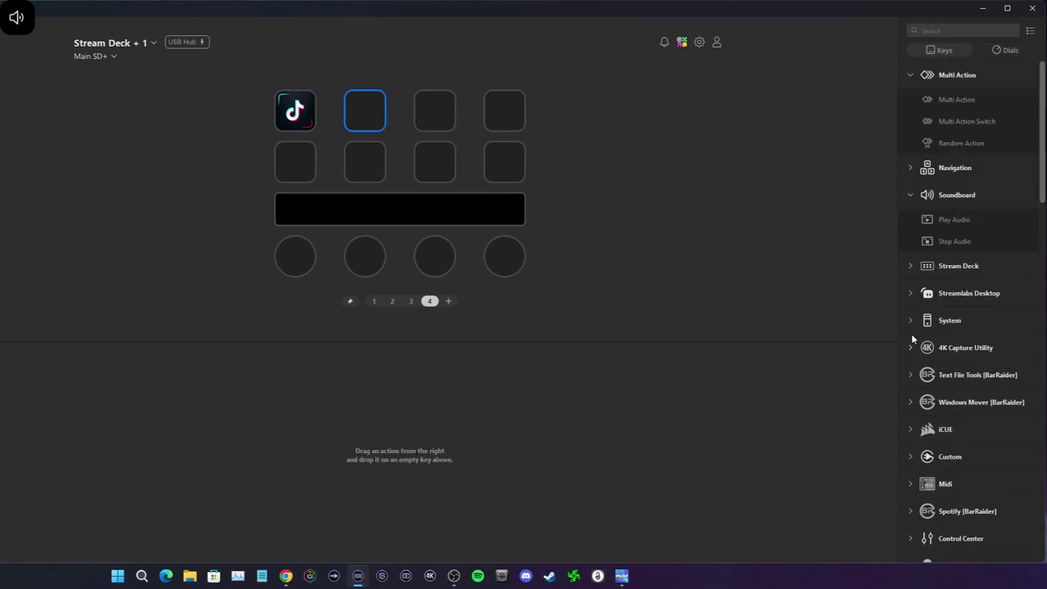
scroll(929, 421, "down", 3)
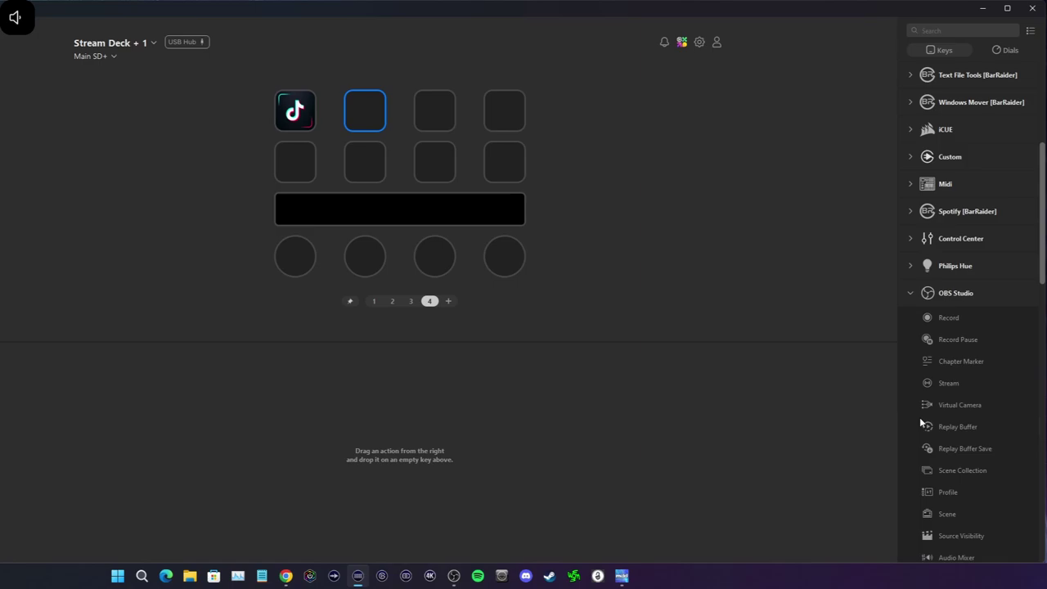
scroll(929, 415, "down", 3)
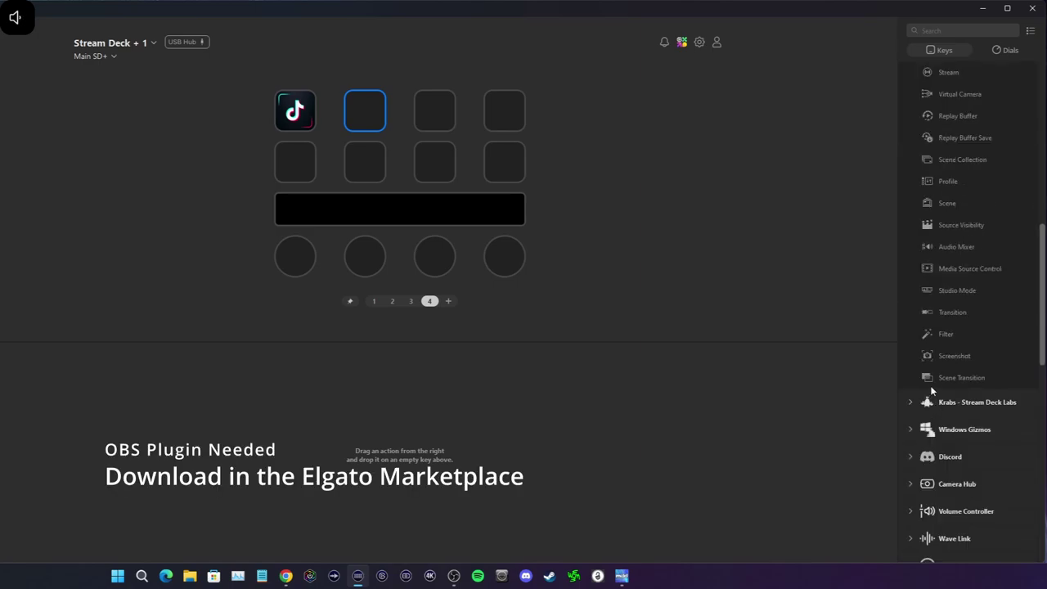
scroll(935, 352, "up", 1)
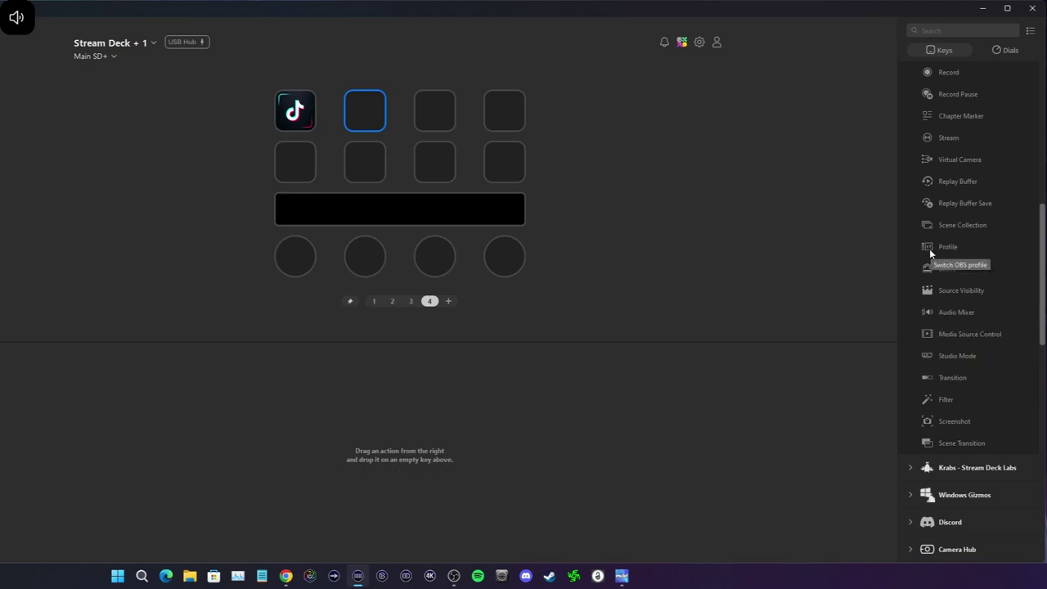
- Place an OBS Profile action and a Multi Action on top-row keys of page 4
left_click_drag(929, 249, 517, 166)
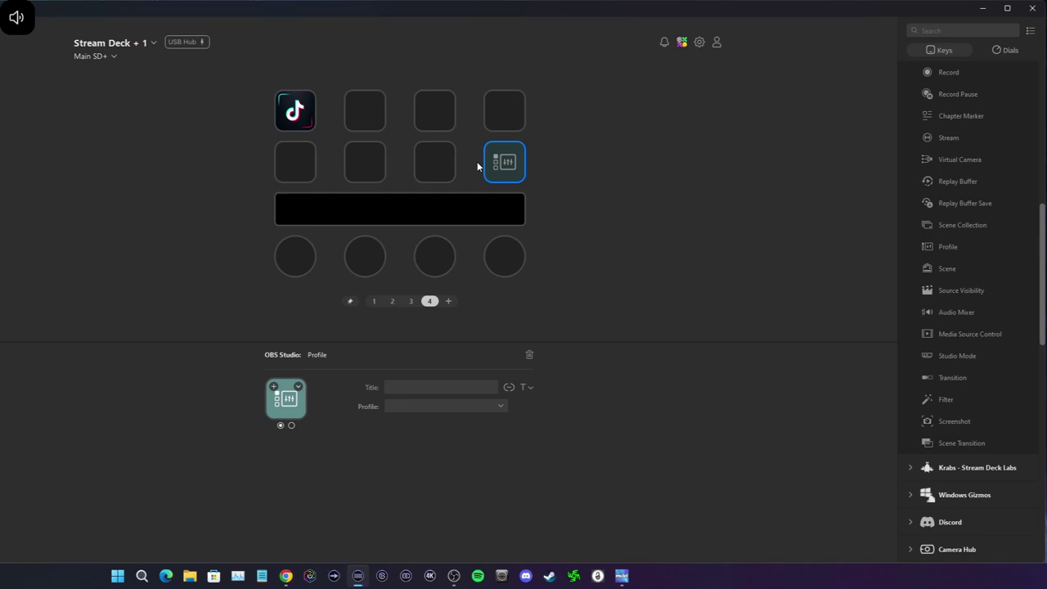
scroll(925, 187, "up", 10)
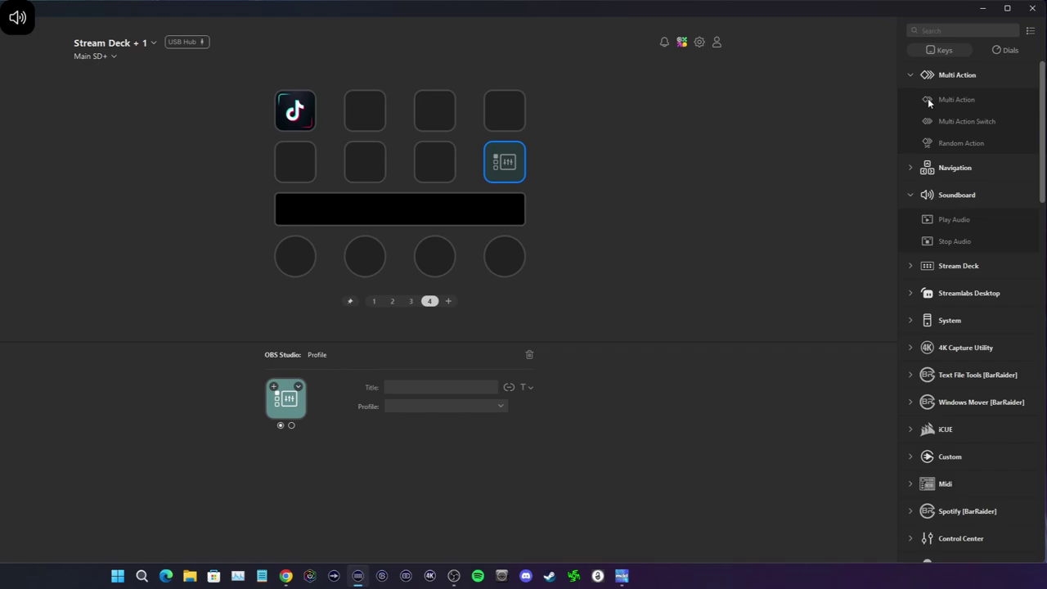
left_click_drag(928, 98, 363, 107)
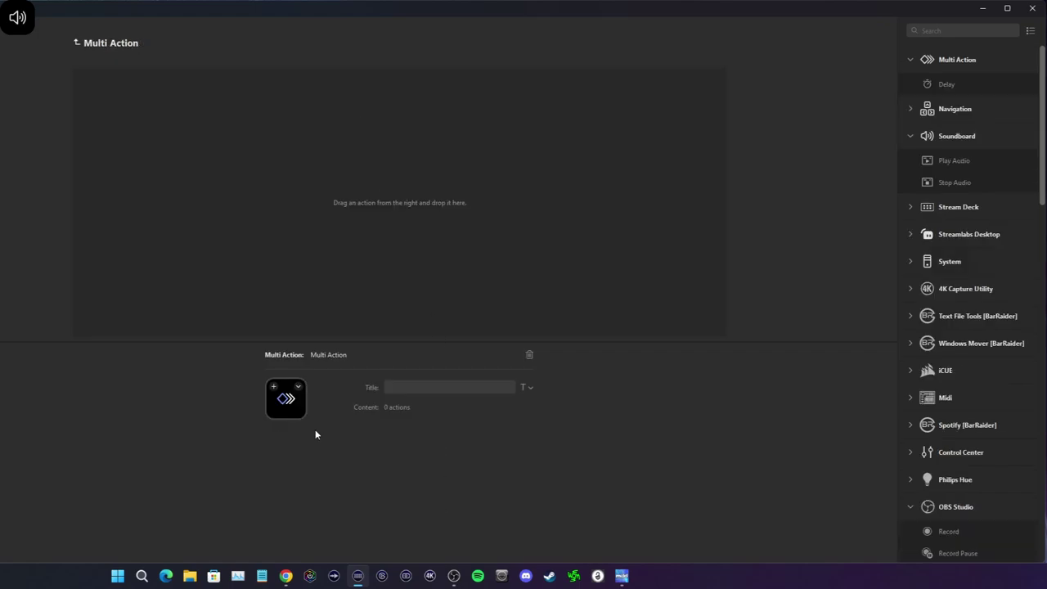
left_click(104, 44)
left_click_drag(503, 169, 435, 112)
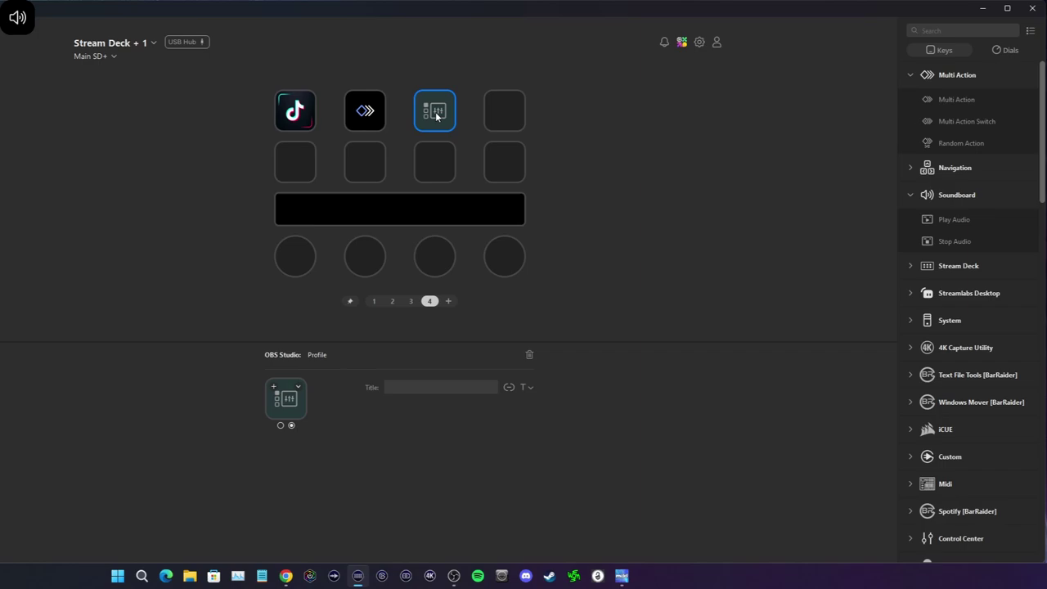
- Copy the Profile key into the Multi Action's steps and pick the 'Test' profile
right_click(436, 111)
left_click(455, 134)
left_click(364, 111)
double_click(364, 110)
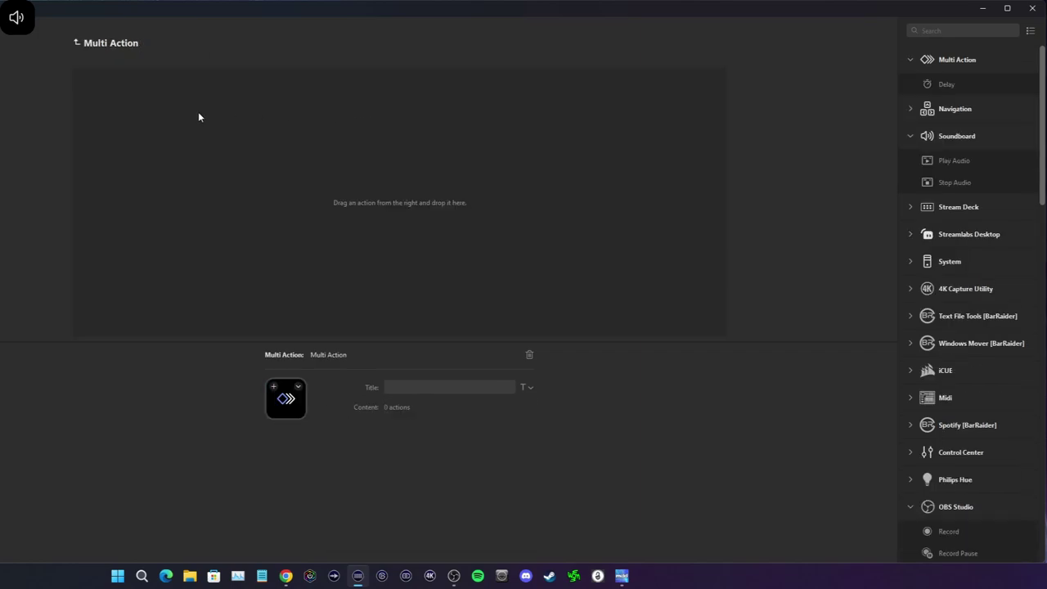
right_click(199, 114)
left_click(222, 125)
left_click(424, 403)
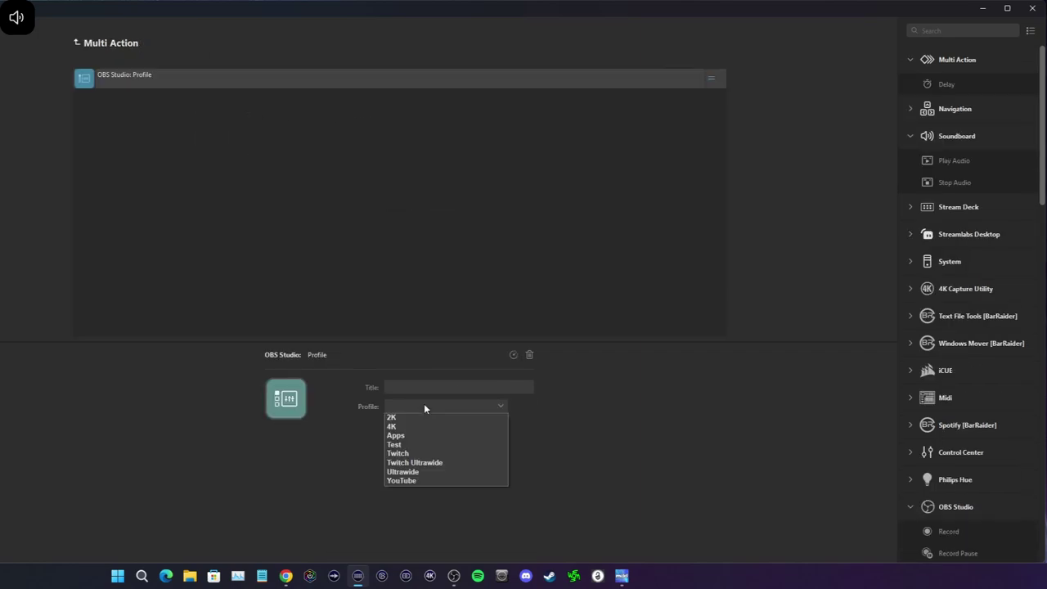
- Confirm 'Test' as the profile for the Multi Action's first step
left_click(430, 447)
left_click(220, 255)
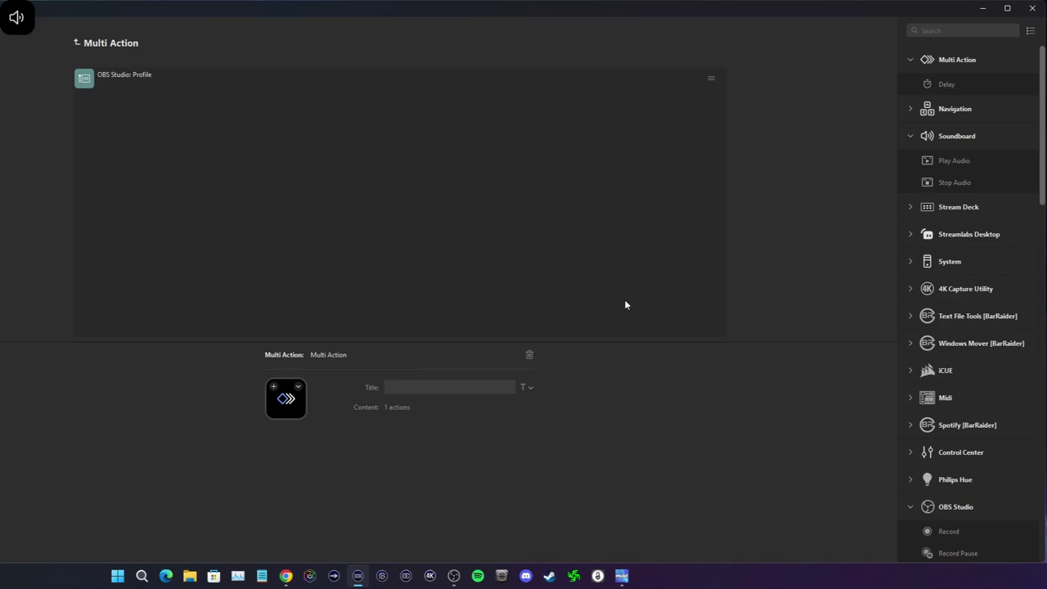
scroll(916, 380, "down", 6)
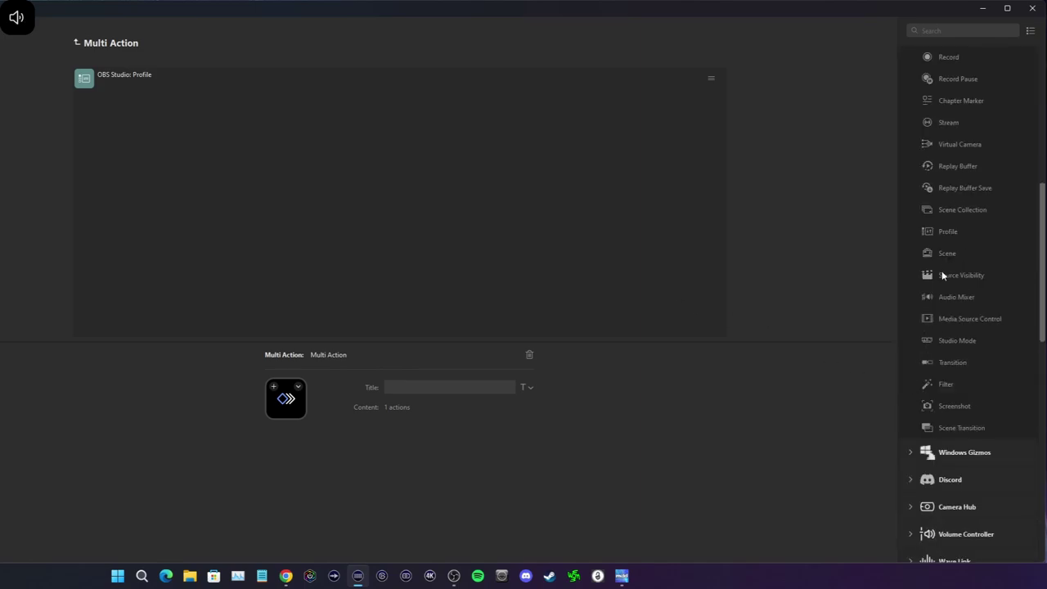
left_click_drag(932, 252, 794, 215)
- Add a Scene Collection step set to 'Test', then clear the stray third-key action
left_click_drag(931, 211, 420, 177)
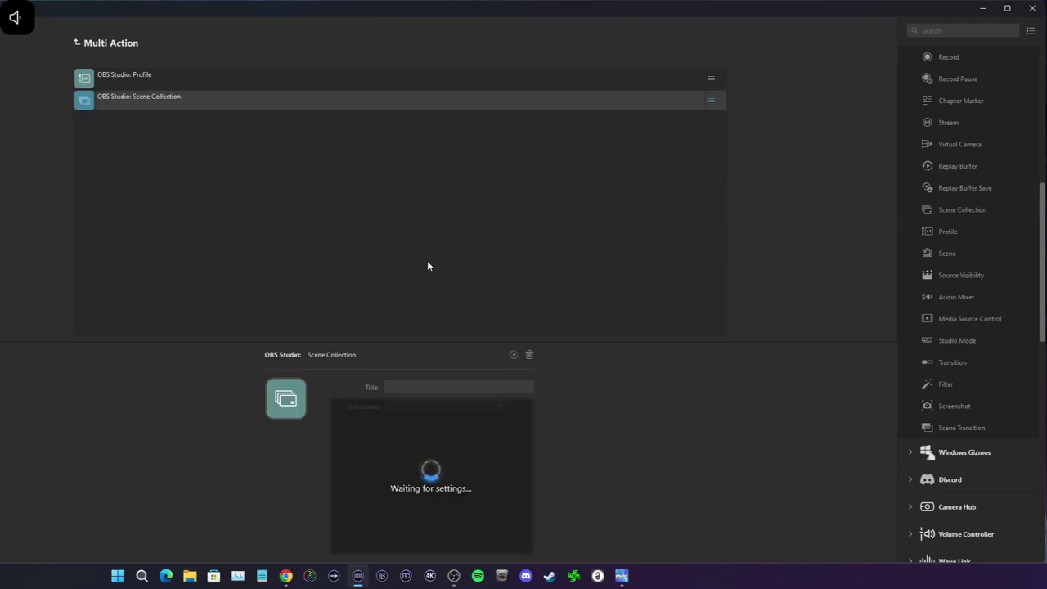
left_click(429, 408)
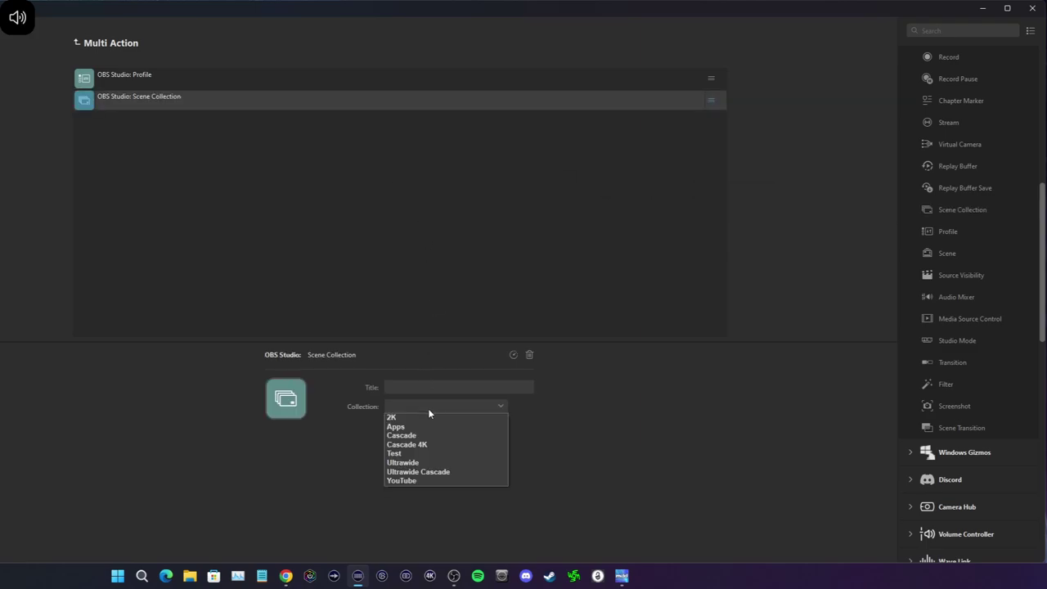
left_click(425, 454)
left_click(319, 298)
left_click(92, 43)
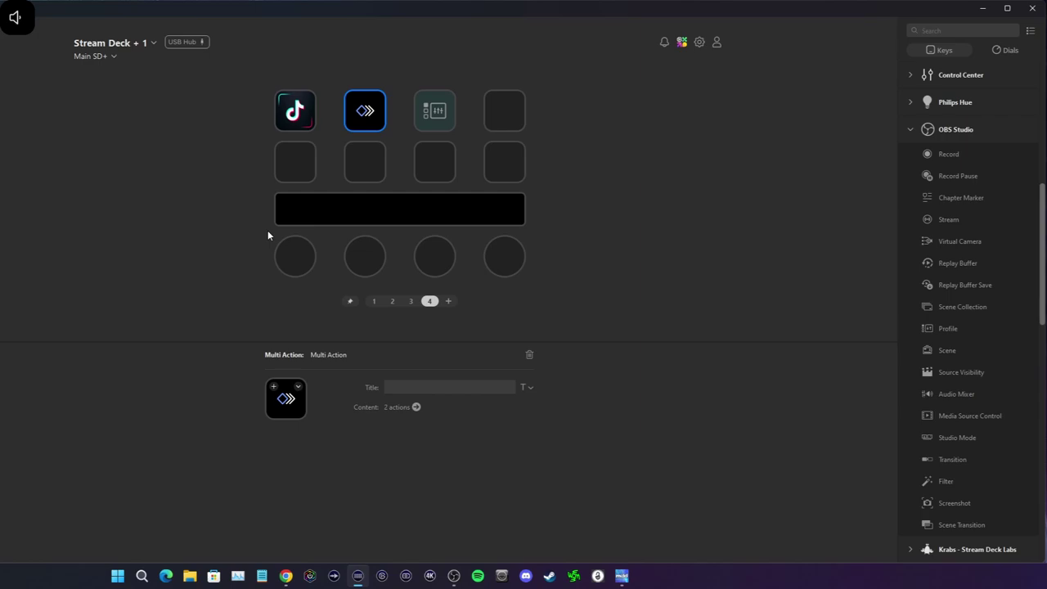
left_click_drag(452, 118, 452, 117)
key("Delete")
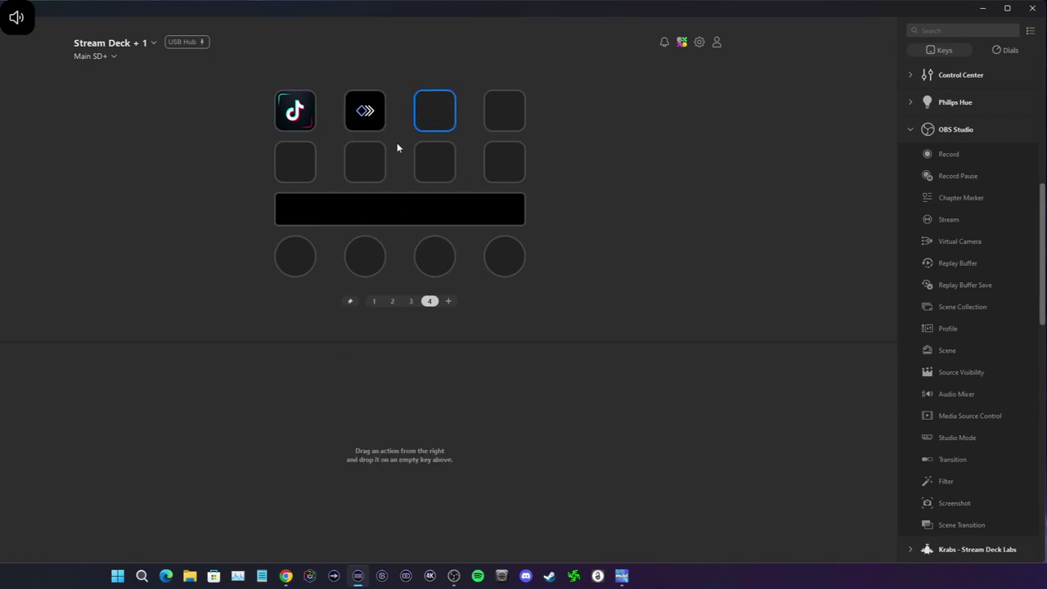
- Apply an OBS scene-collection icon from the Stream Deck Icon Library (searched 'obs') to the key
right_click(372, 122)
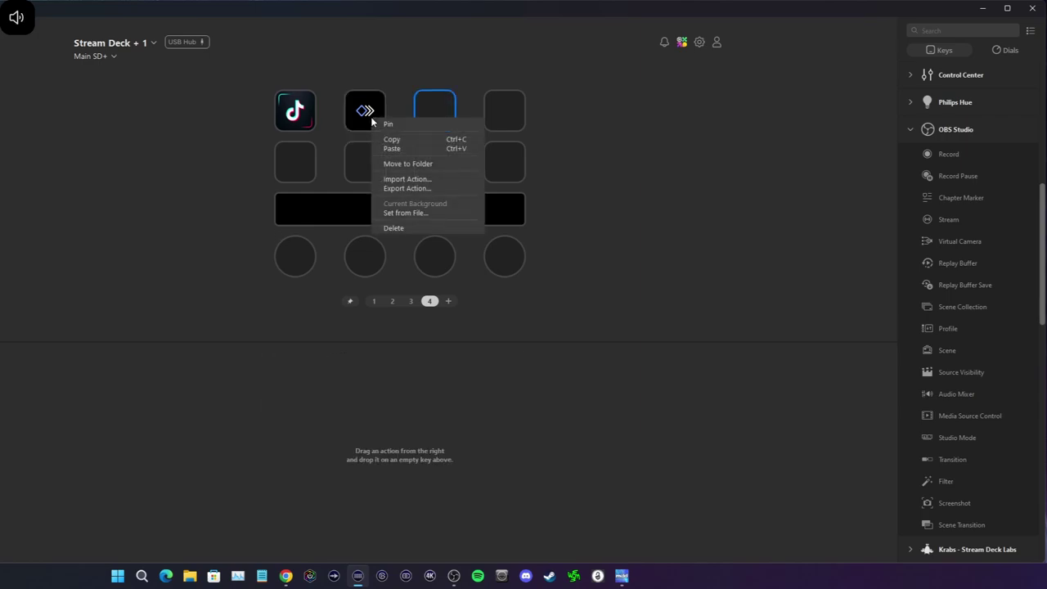
left_click(359, 129)
left_click(297, 411)
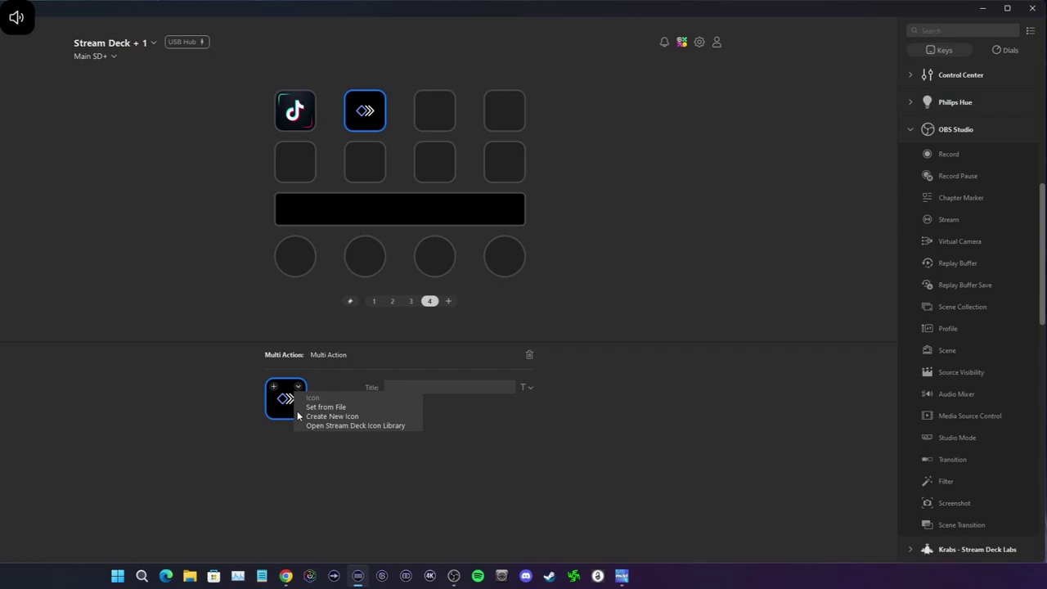
left_click(324, 425)
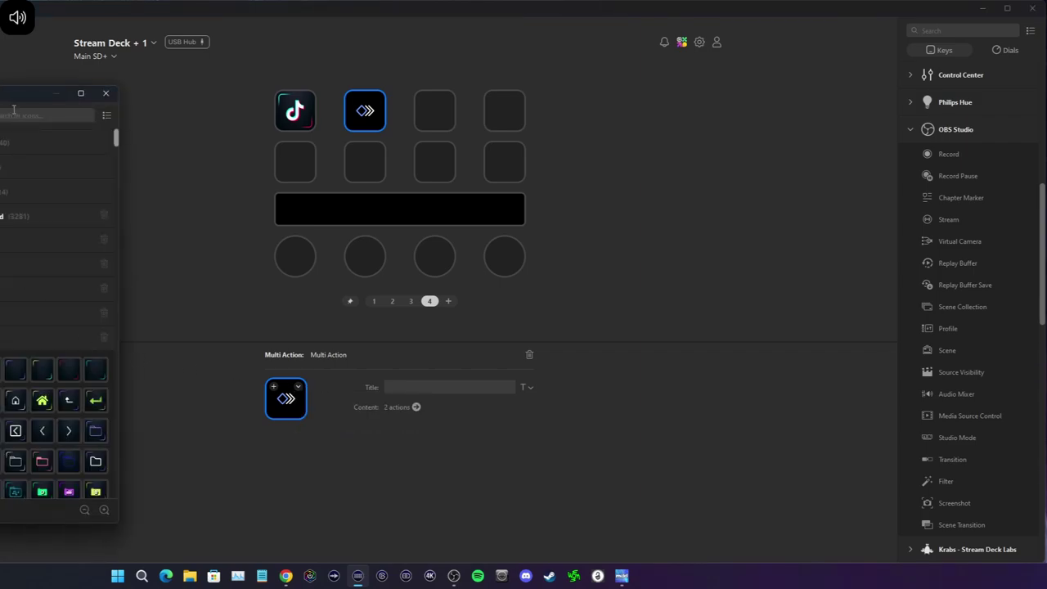
type("obs")
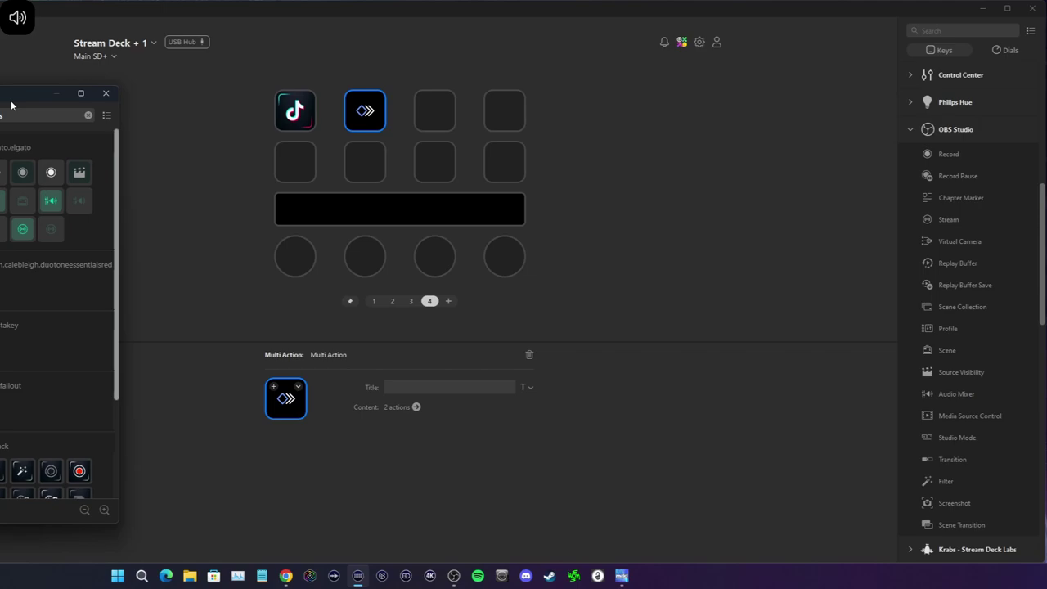
scroll(33, 382, "down", 1)
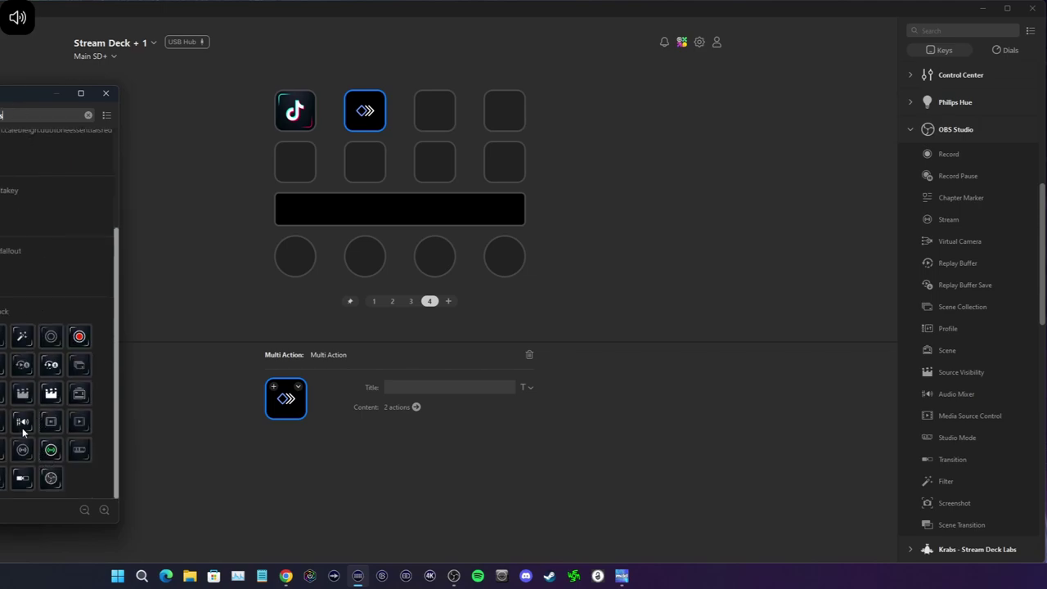
left_click_drag(22, 422, 0, 509)
left_click(106, 94)
- Select the multi-action key and put the cursor in its Title field
left_click(245, 208)
left_click(372, 121)
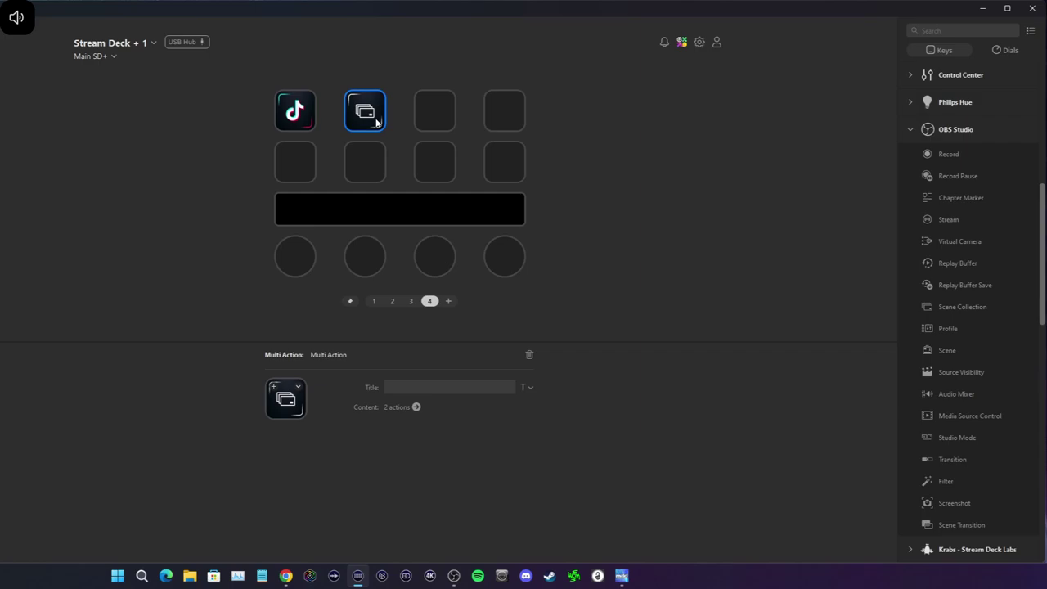
left_click(401, 388)
- Title the key 'Test', deselect it, and view the page 2 keys
type("Test")
left_click(311, 174)
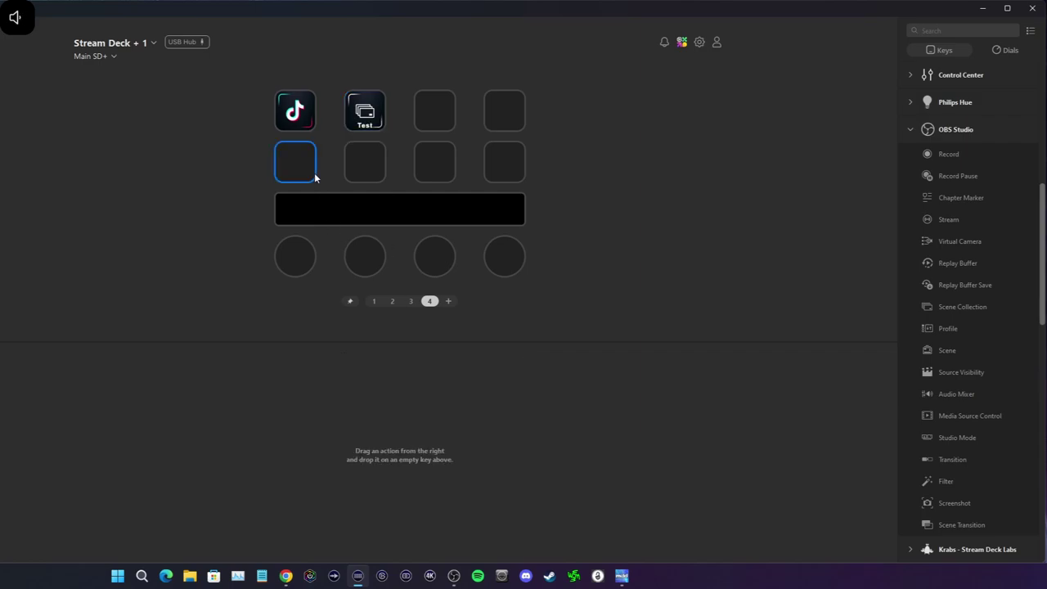
left_click(393, 300)
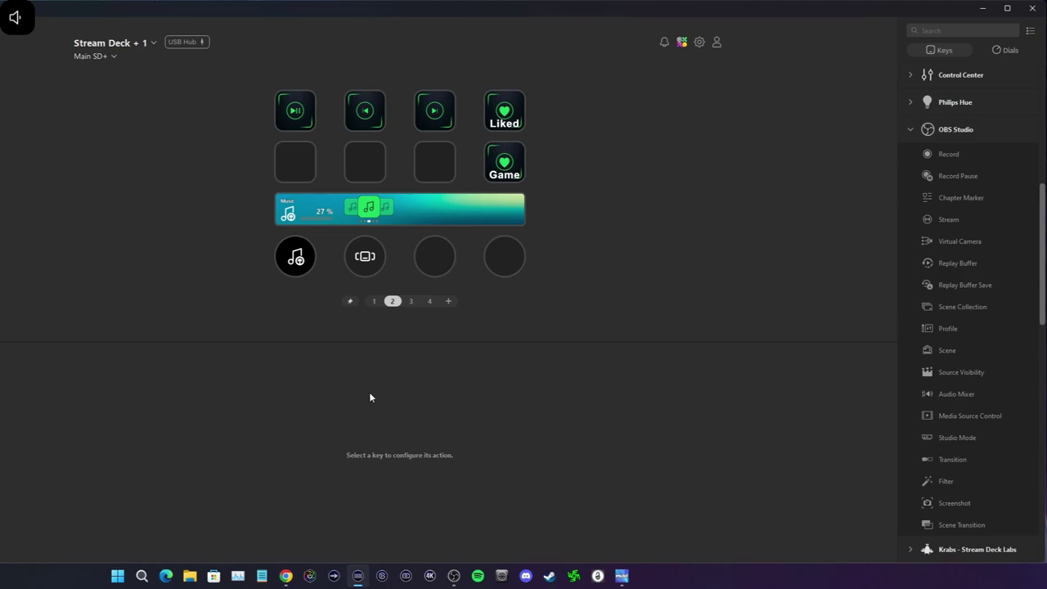
- Show page 3, glance at OBS Studio, then return to Stream Deck
left_click(411, 302)
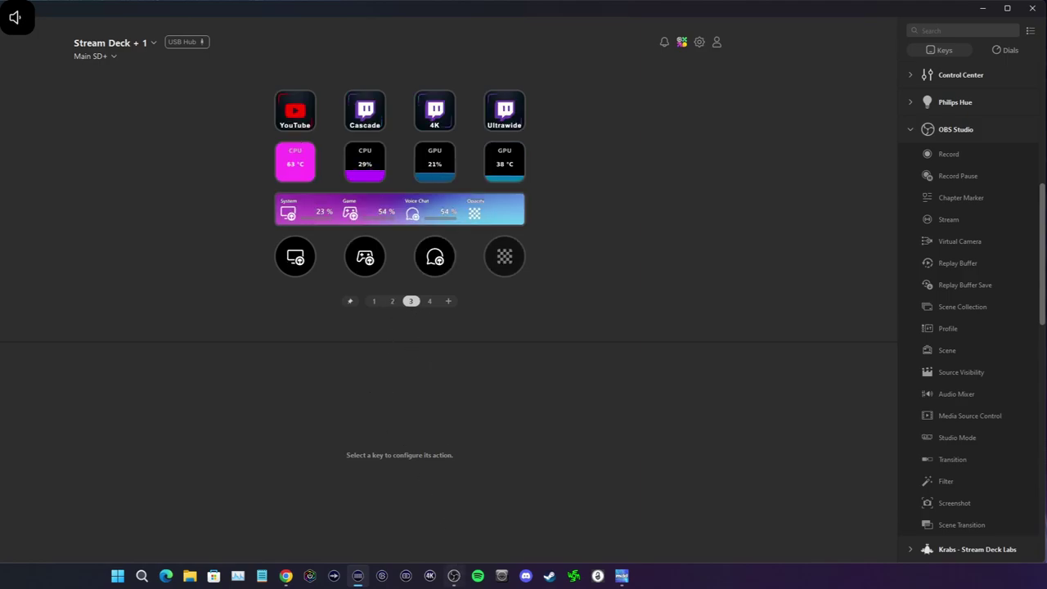
left_click(454, 576)
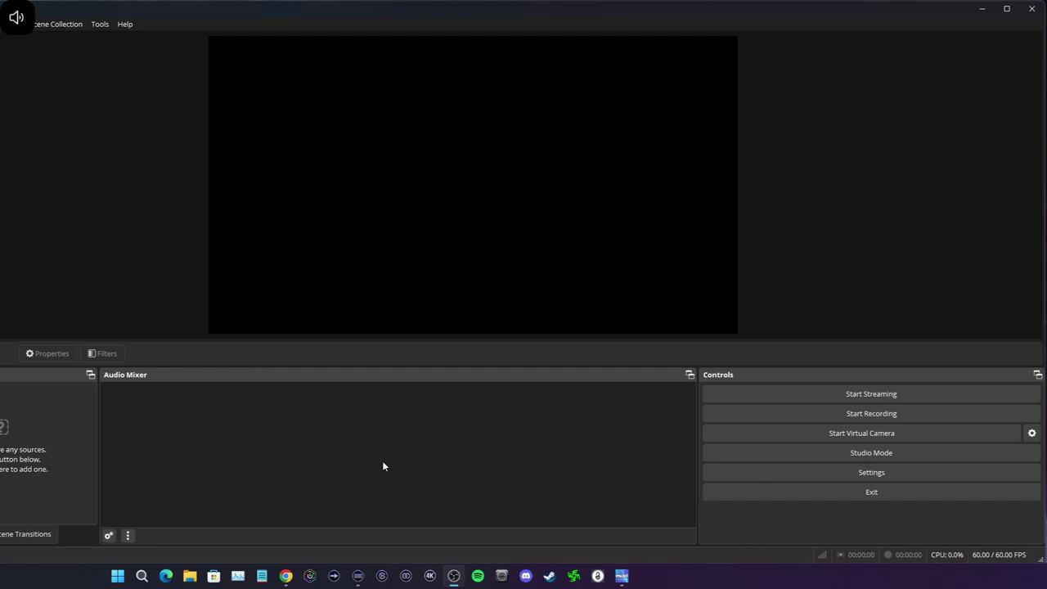
left_click(358, 576)
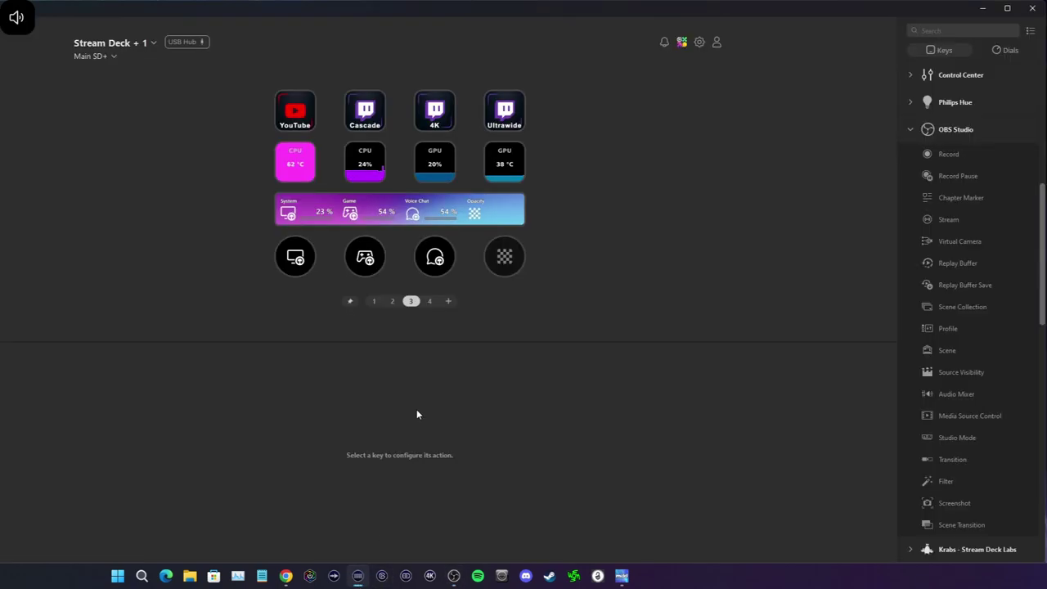
- View the Stream Deck + 2 device's keys and briefly check OBS Studio
left_click(114, 44)
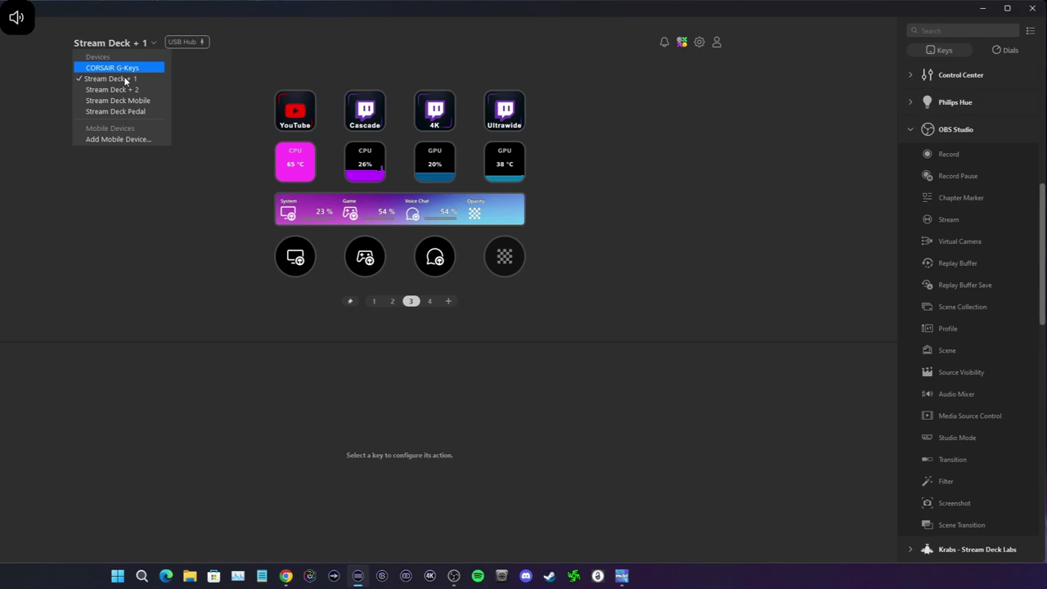
left_click(127, 90)
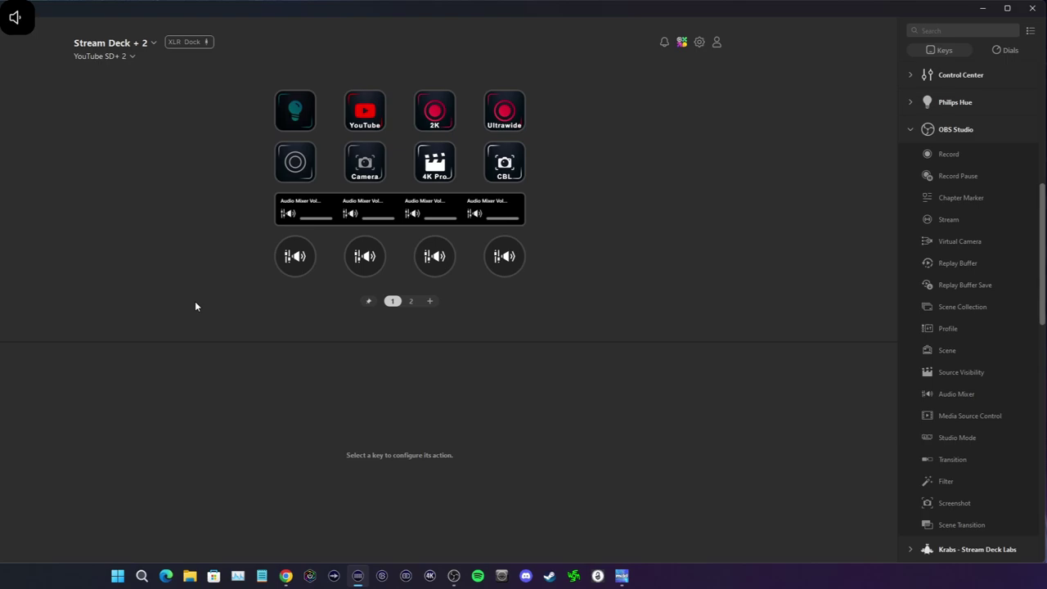
left_click(985, 11)
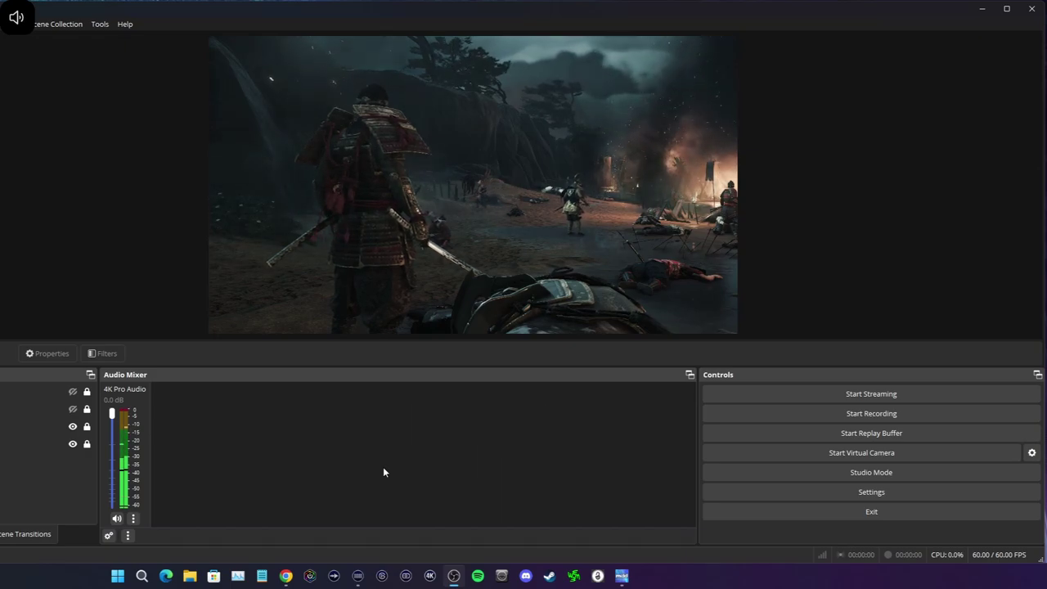
left_click(358, 576)
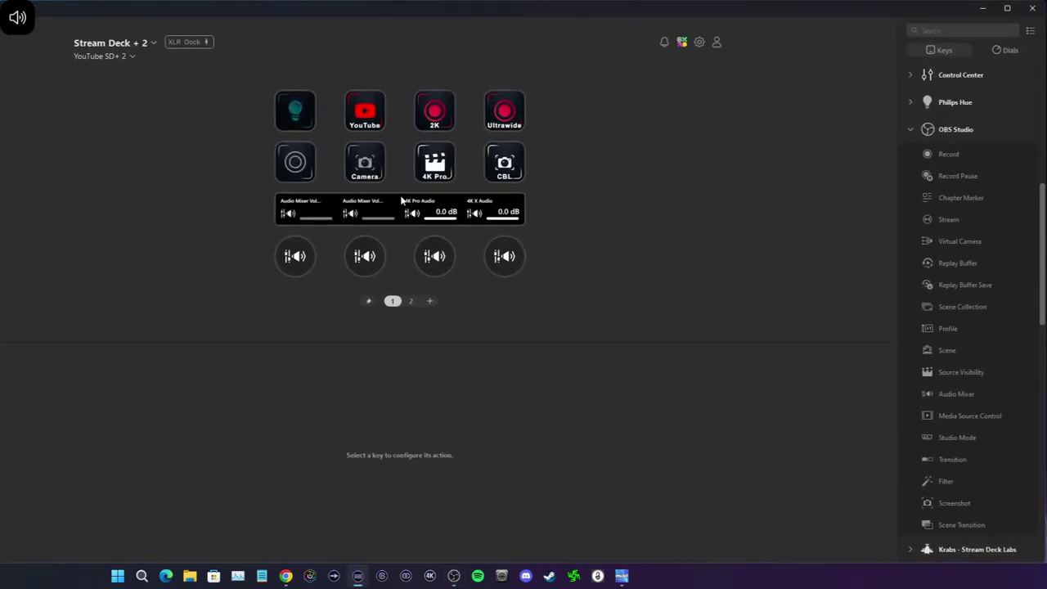
- Switch back to Stream Deck + 1 and toggle OBS Studio via the taskbar
left_click(114, 45)
left_click(124, 77)
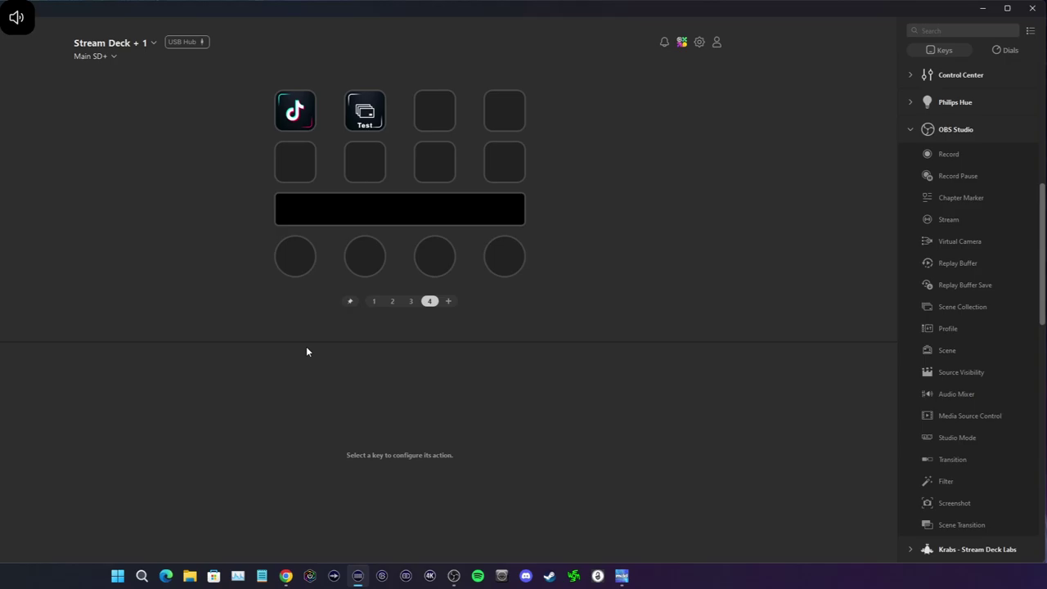
left_click(357, 576)
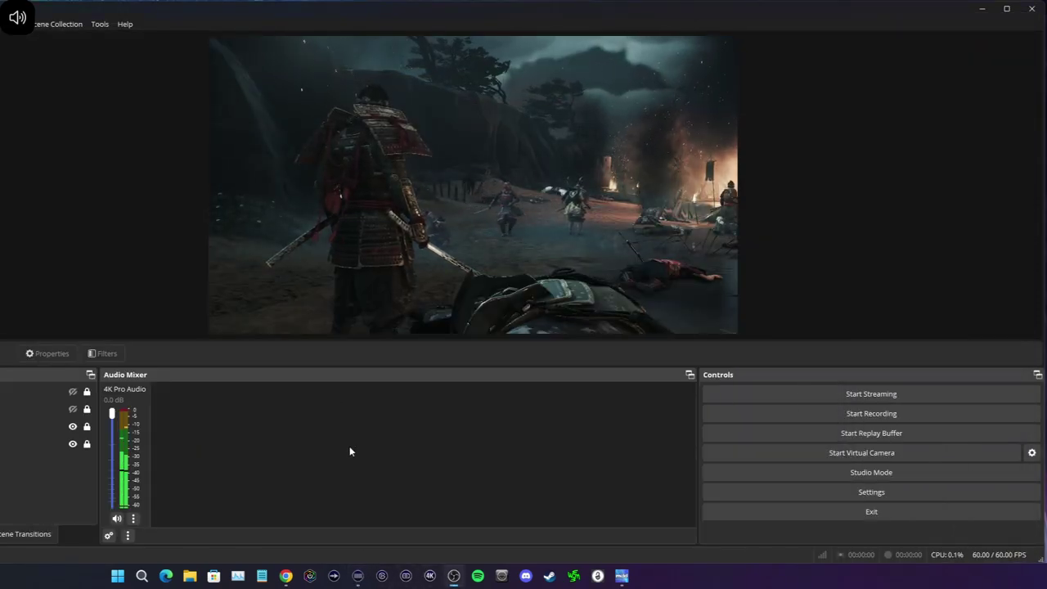
left_click(356, 577)
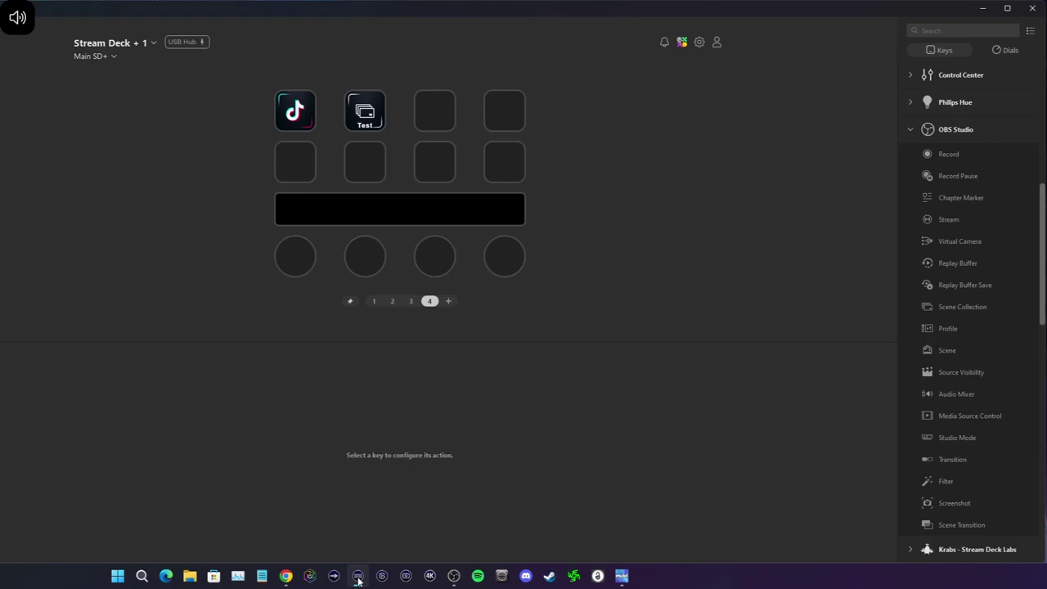
- Drag the Stream Deck window's top edge down so OBS Studio shows above the keys
left_click_drag(383, 5, 362, 147)
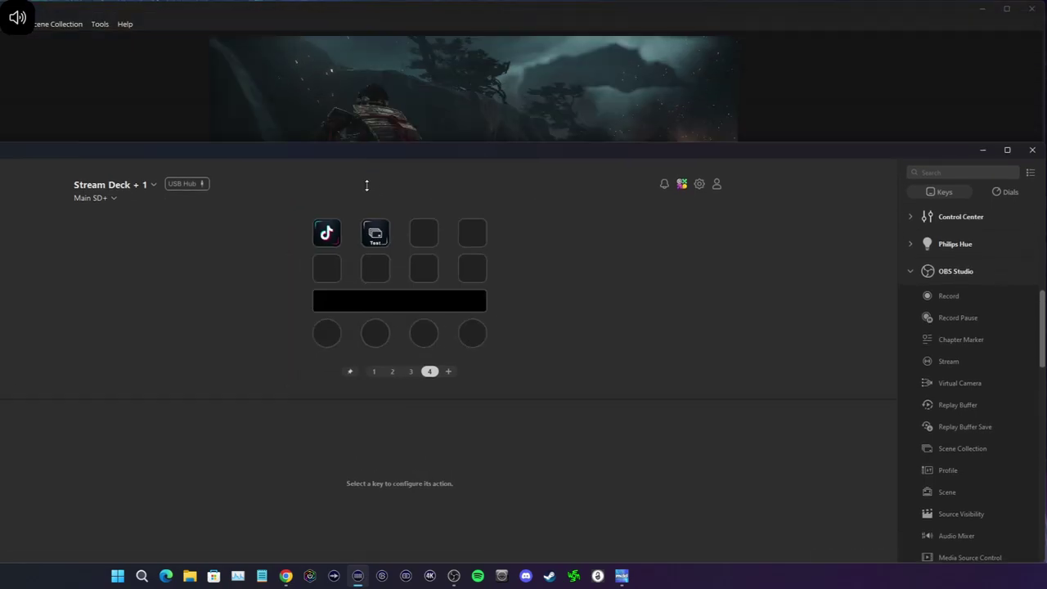